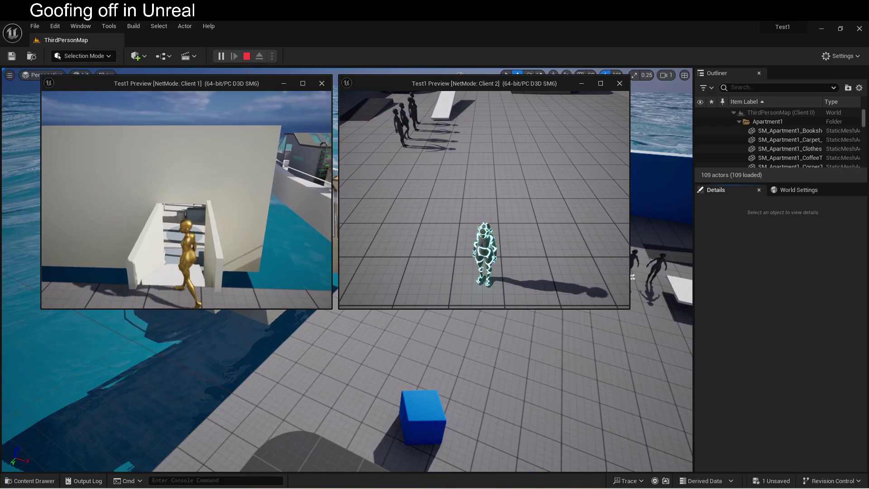
Walk Client 1's character up the stairs and forward through the apartment past the shelves
key("w")
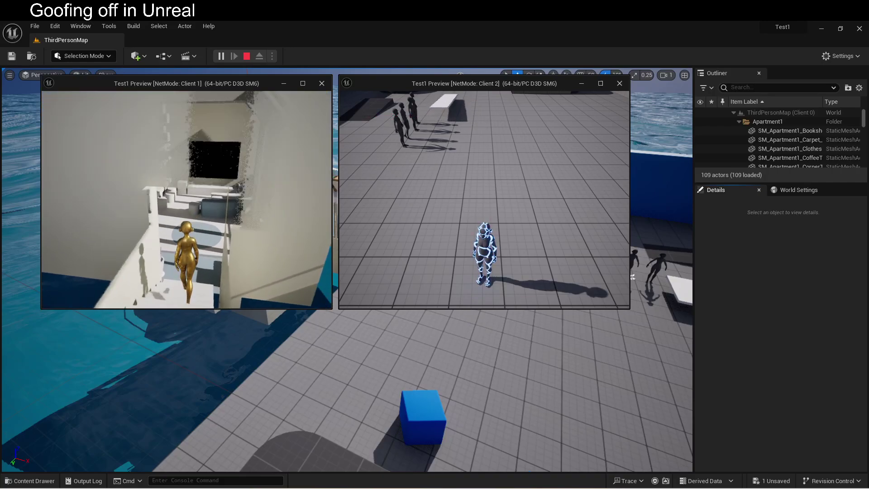
key("w")
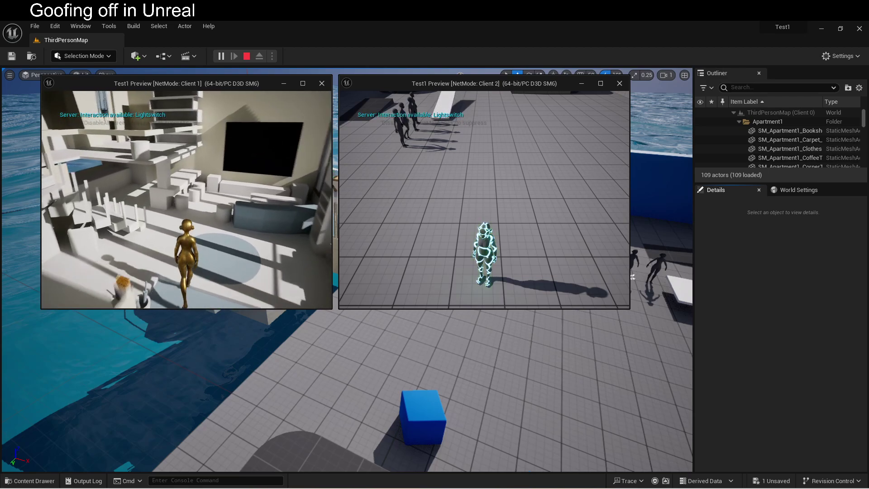
key("w")
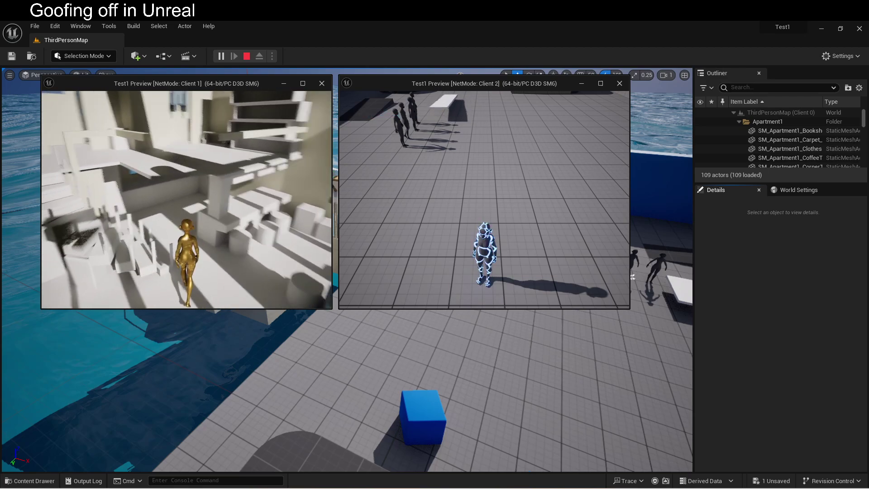
key("w")
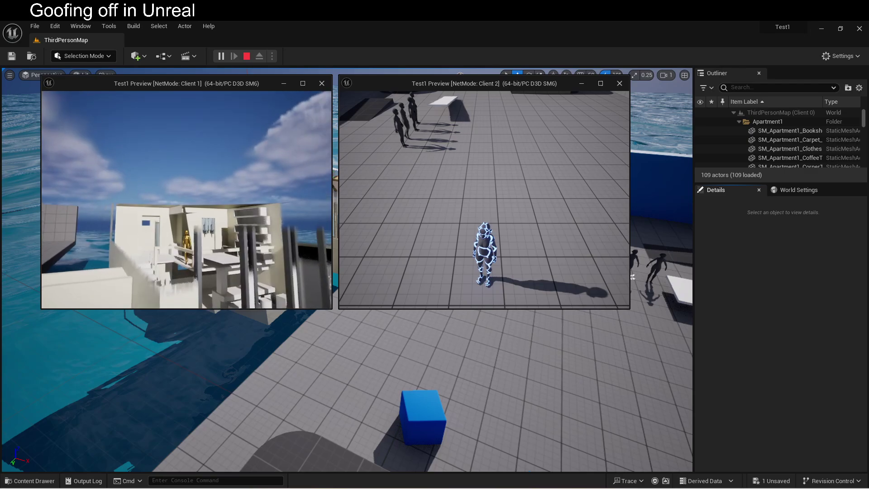
Stop the playtest, open M_Basic_Wall, and inspect its DitherTemporalAA and MF_Dither nodes
key("Escape")
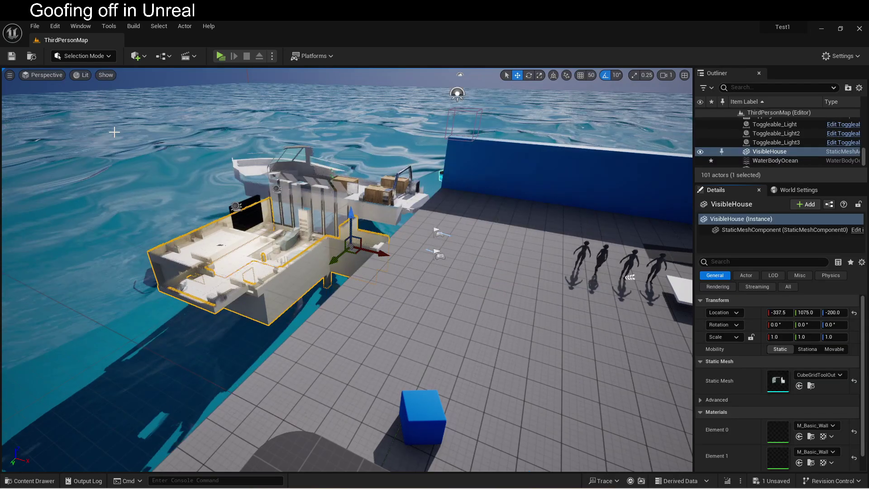
double_click(786, 435)
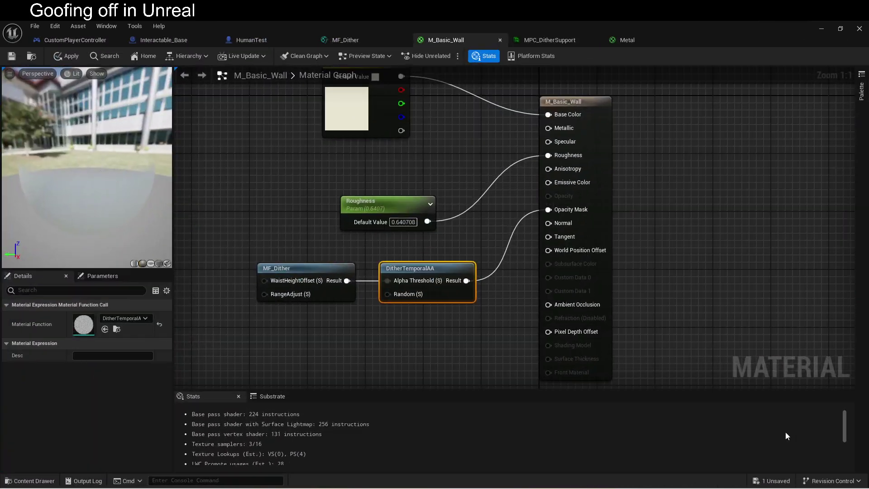
left_click(291, 336)
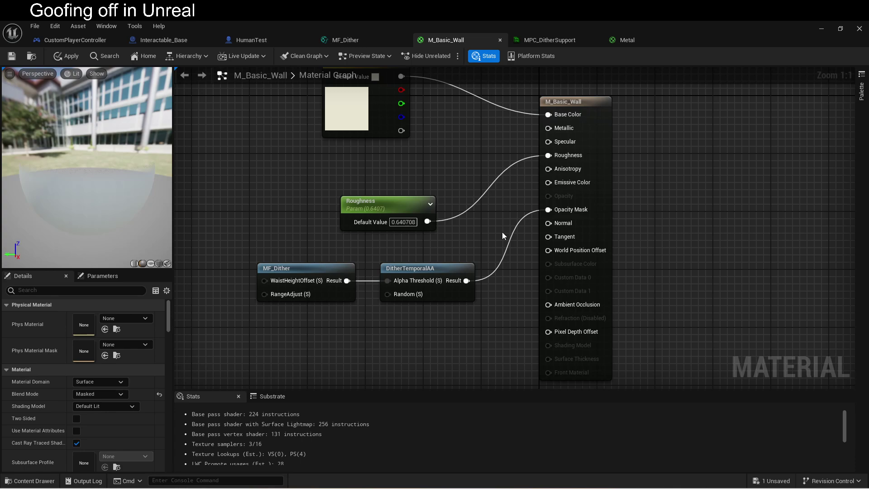
left_click(455, 272)
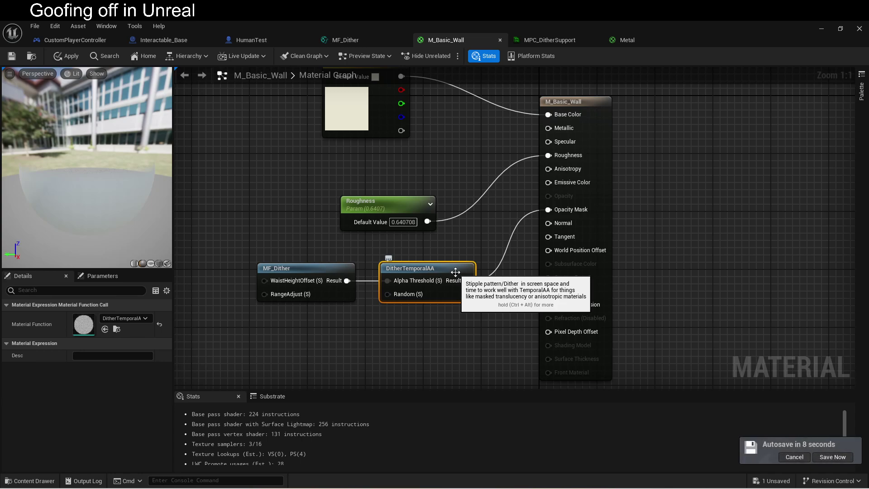
left_click(286, 271)
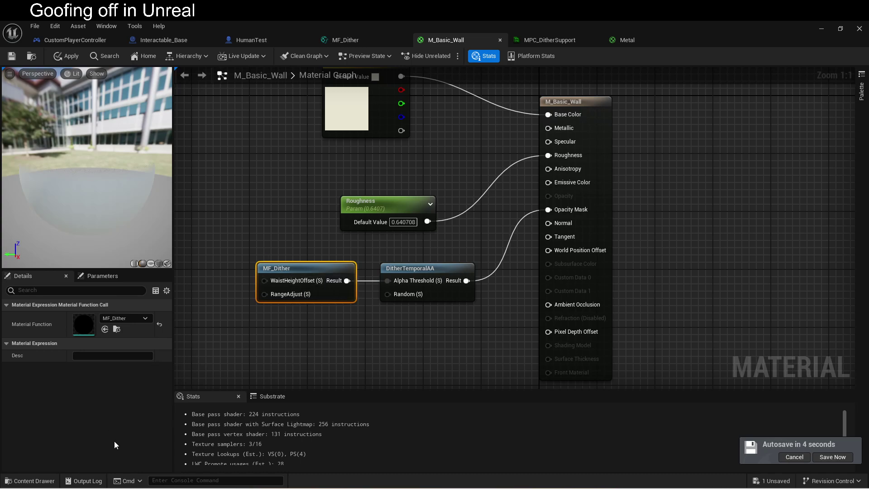
Browse the Content Drawer's new Material options, then switch to the Metal material graph
left_click(30, 481)
right_click(278, 395)
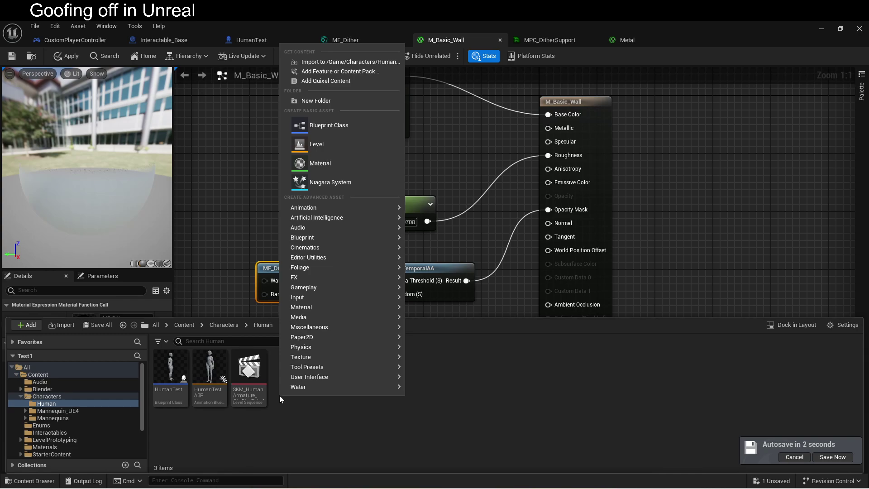
mouse_move(329, 316)
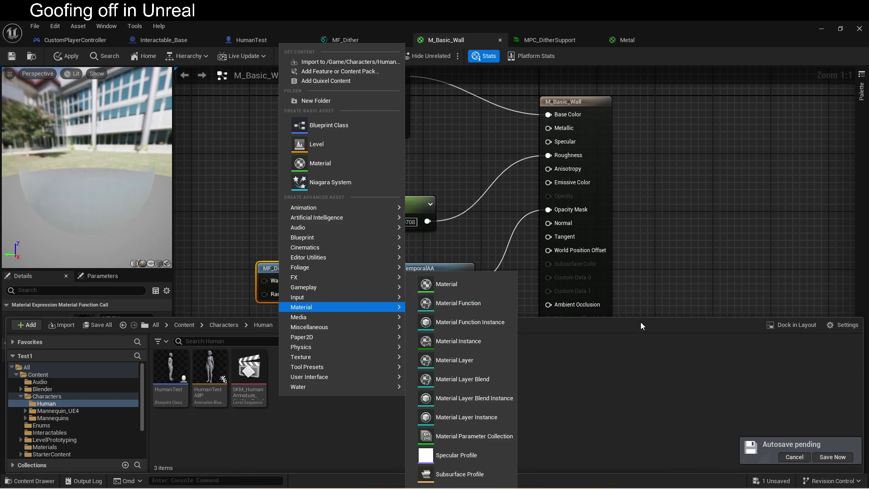
left_click(639, 363)
left_click(266, 277)
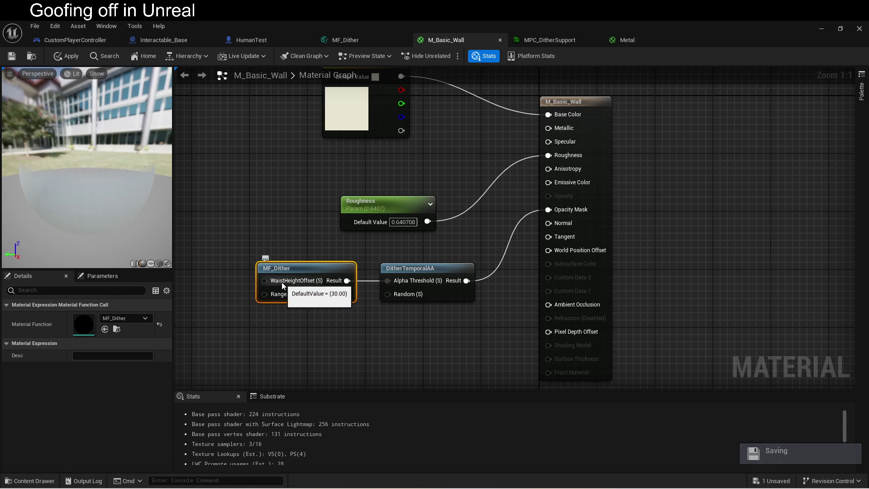
mouse_move(282, 295)
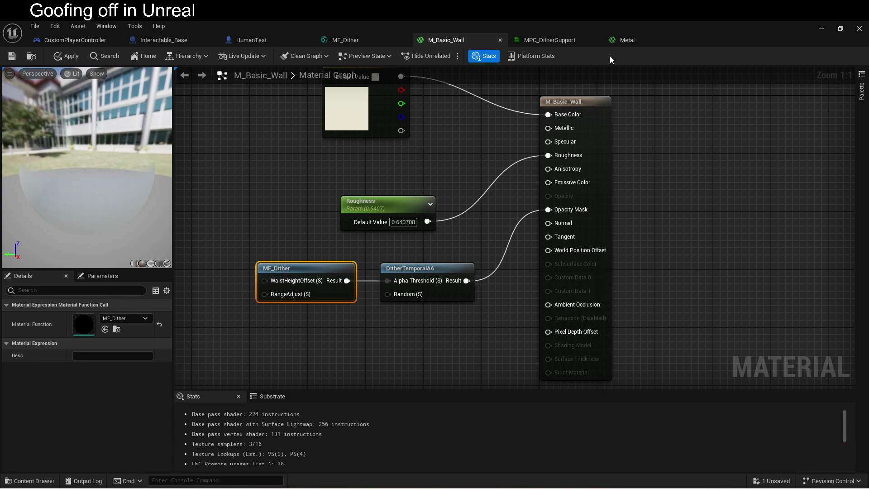
left_click(628, 40)
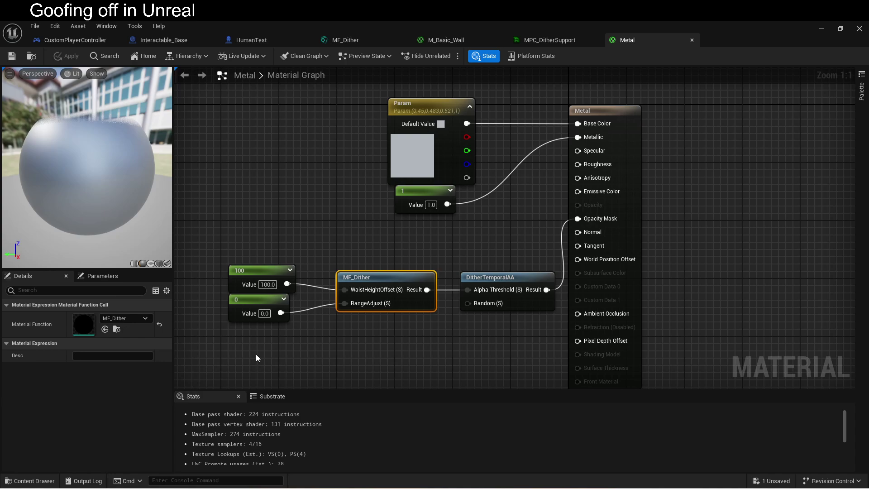
Open the MF_Dither function and frame its 'Player location each frame' comment in view
double_click(356, 278)
scroll(366, 280, "down", 2)
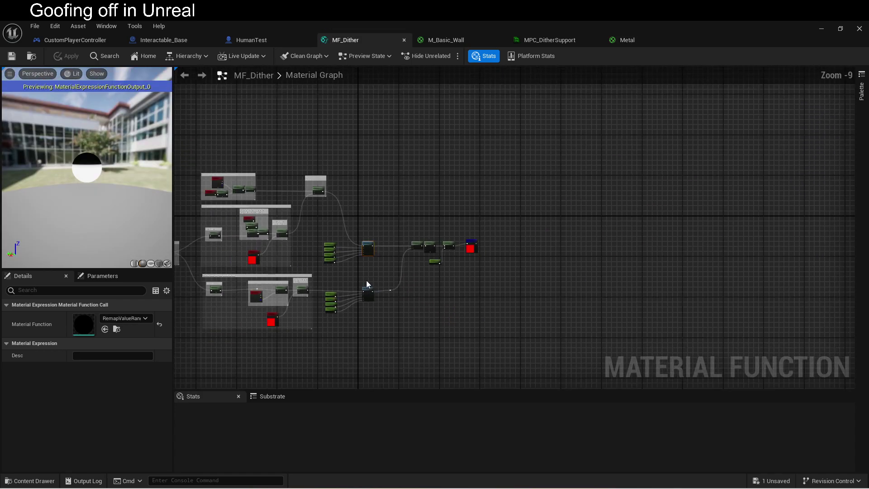
right_click_drag(366, 281, 510, 268)
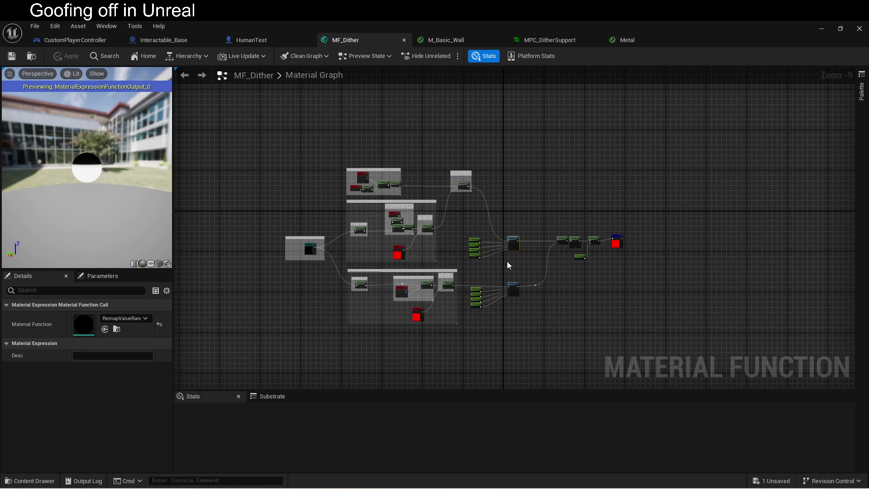
scroll(507, 261, "up", 3)
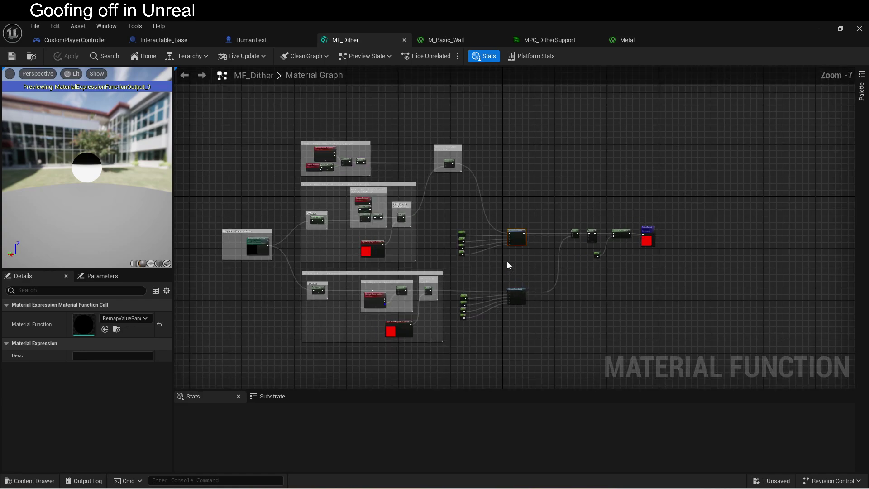
right_click_drag(491, 270, 518, 269)
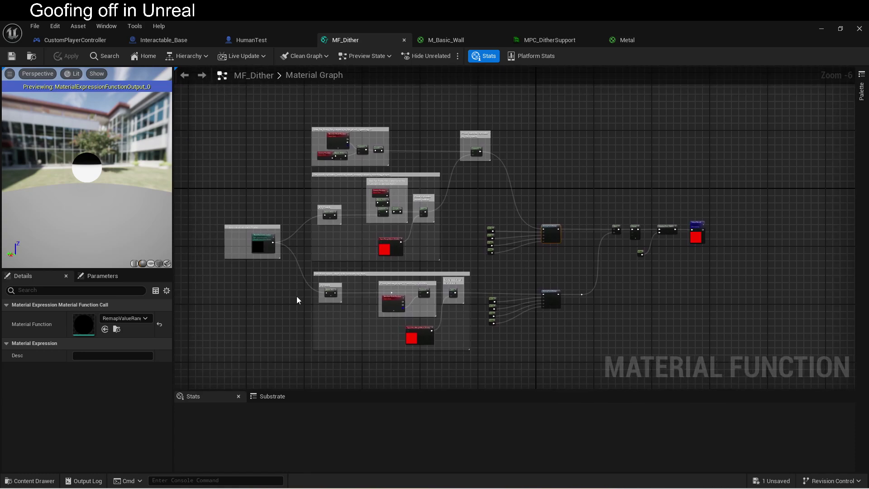
right_click_drag(280, 290, 528, 330)
scroll(446, 291, "up", 6)
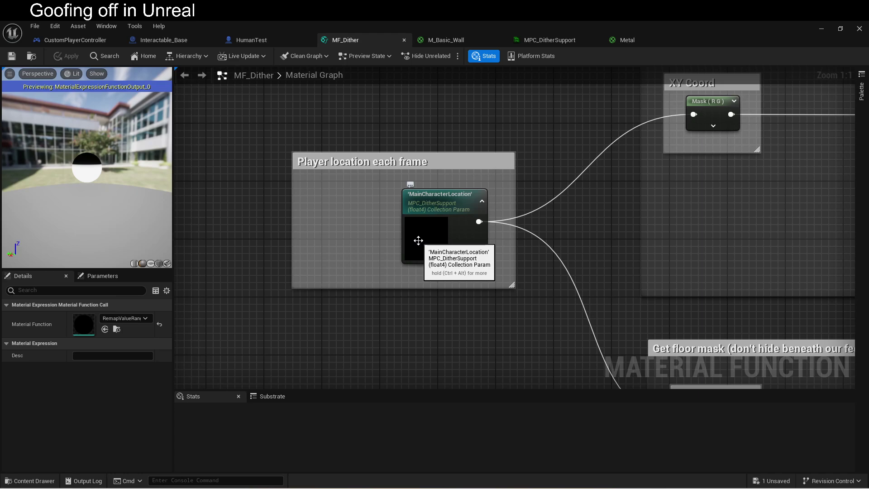
Open MPC_DitherSupport from the MainCharacterLocation node to view its vector parameter defaults
left_click(34, 481)
right_click(278, 385)
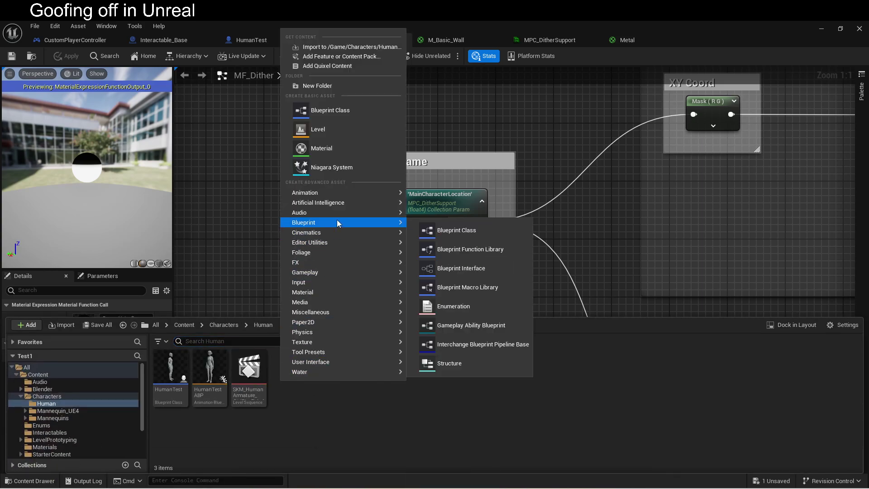
mouse_move(338, 283)
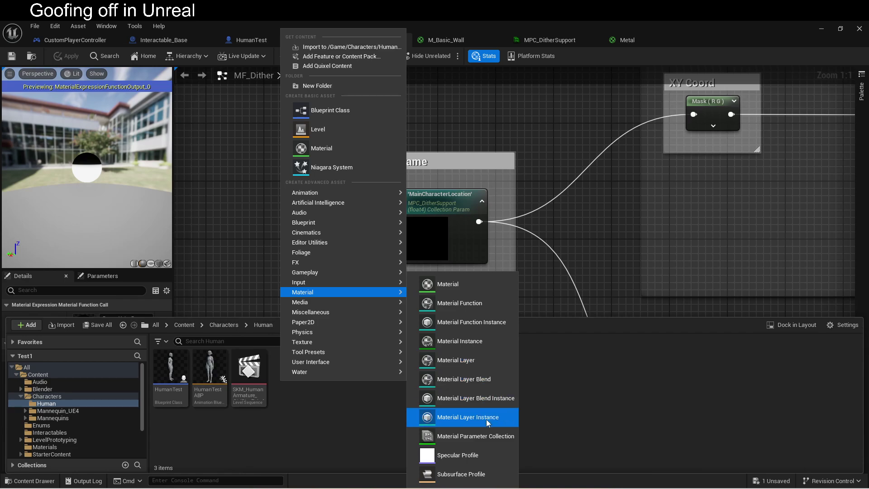
left_click(595, 414)
double_click(432, 203)
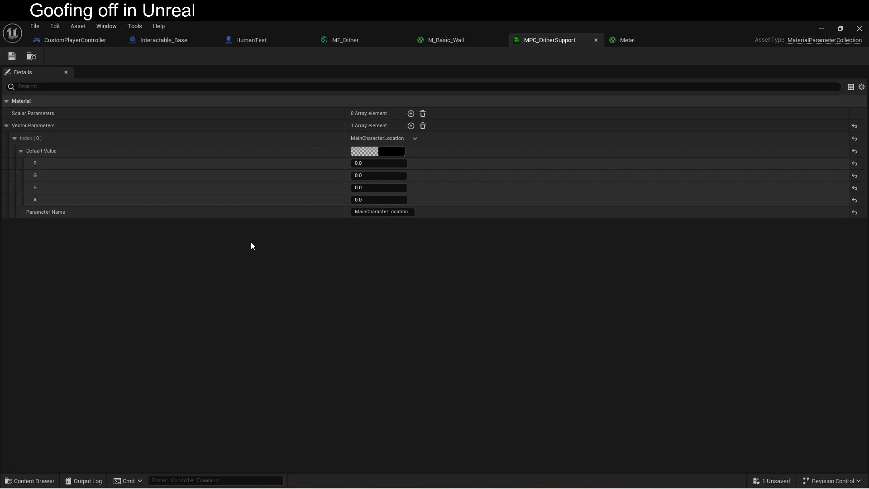
In CustomPlayerController's Event Tick logic, inspect the Get Controlled Pawn and Get Actor Location nodes
left_click(90, 41)
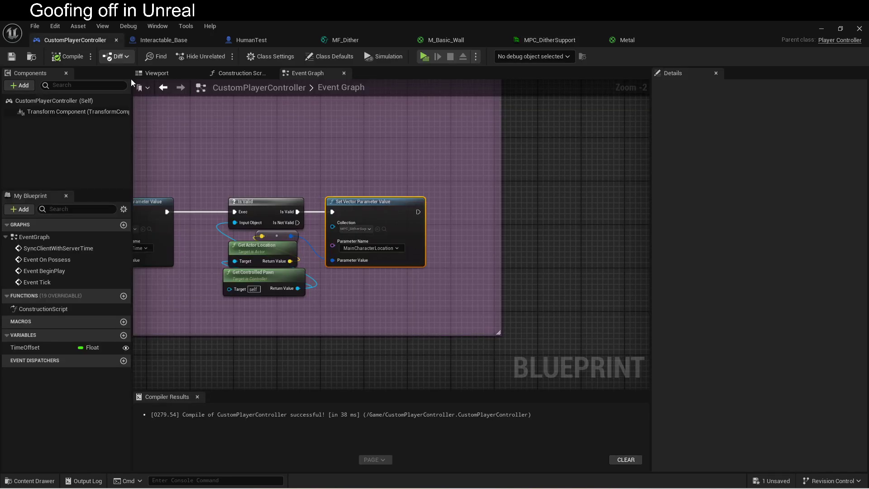
right_click_drag(195, 193, 528, 191)
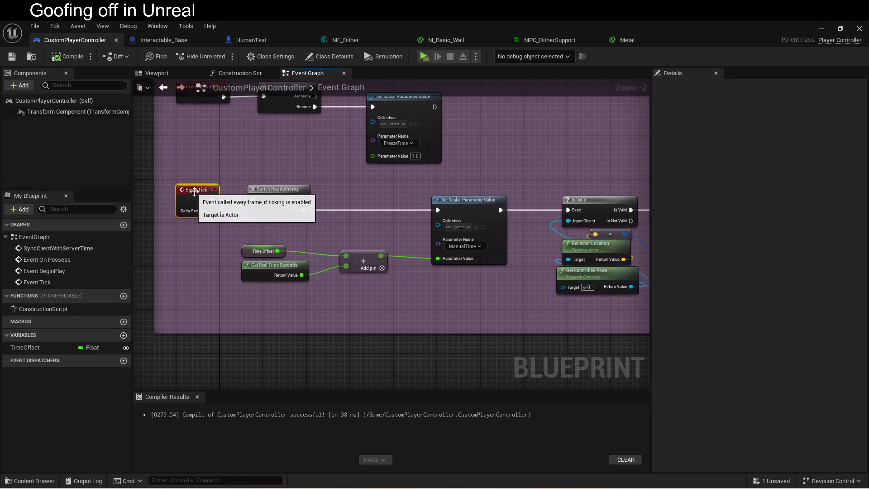
right_click_drag(195, 192, 0, 173)
left_click(344, 260)
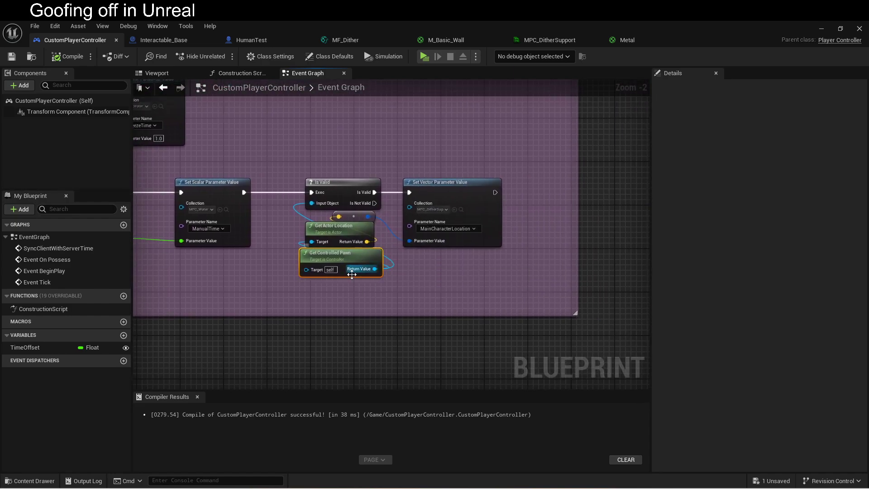
left_click(338, 240)
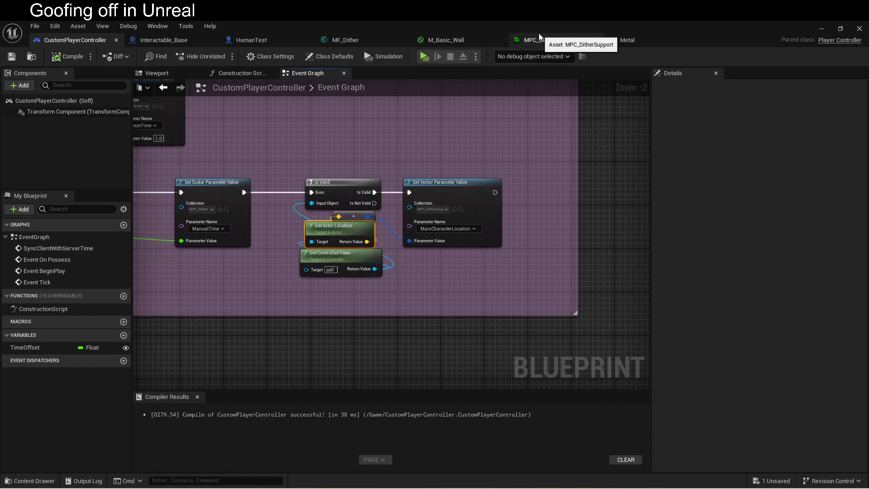
left_click(351, 41)
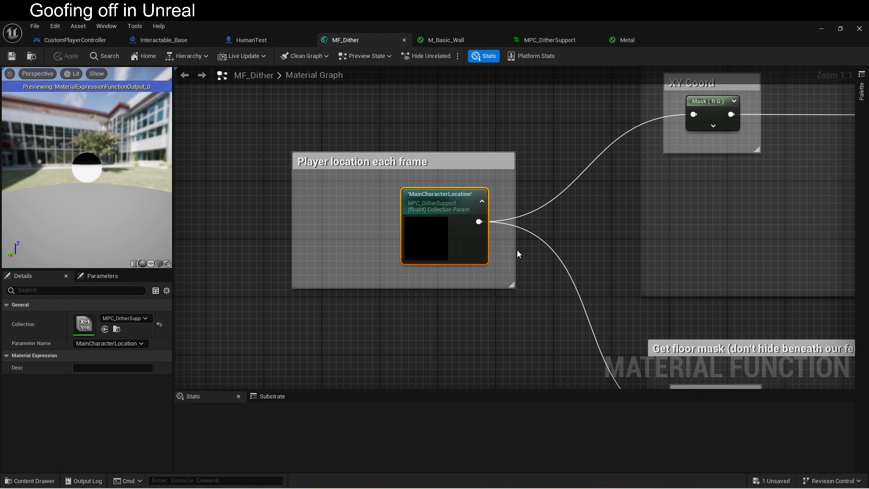
right_click_drag(524, 263, 403, 178)
scroll(403, 179, "down", 1)
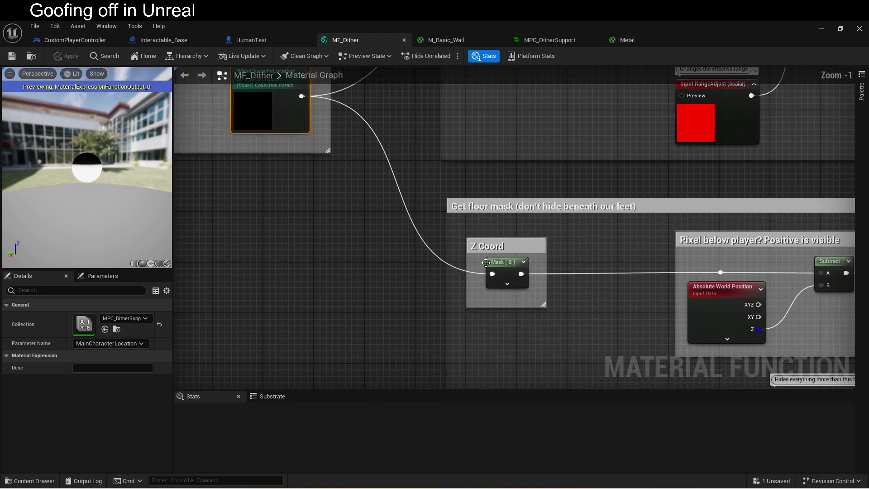
scroll(486, 262, "down", 2)
right_click_drag(360, 246, 358, 264)
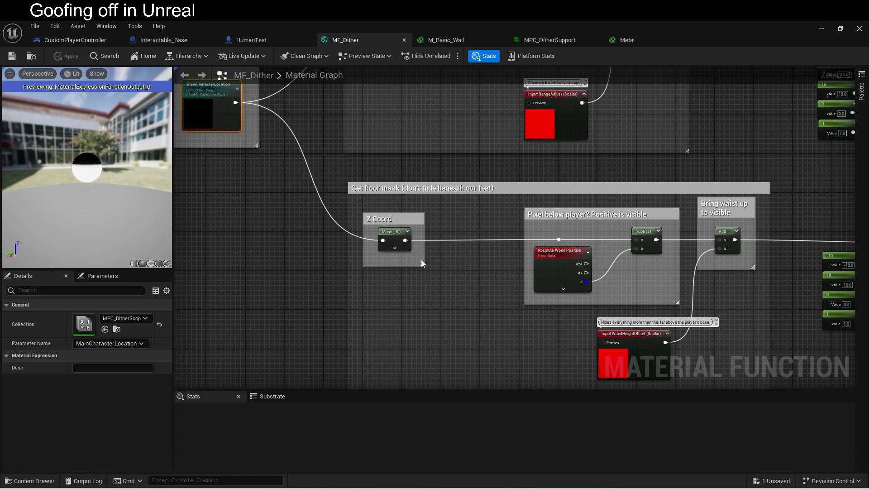
right_click_drag(421, 262, 277, 230)
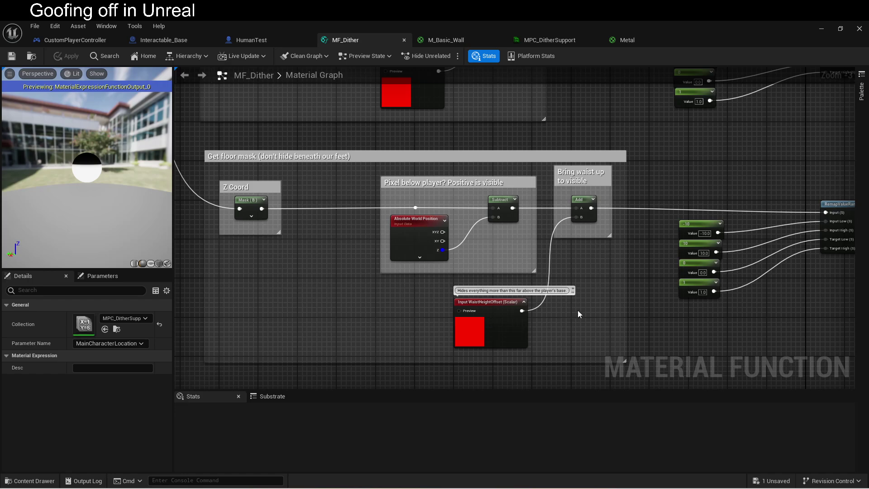
right_click_drag(667, 298, 459, 262)
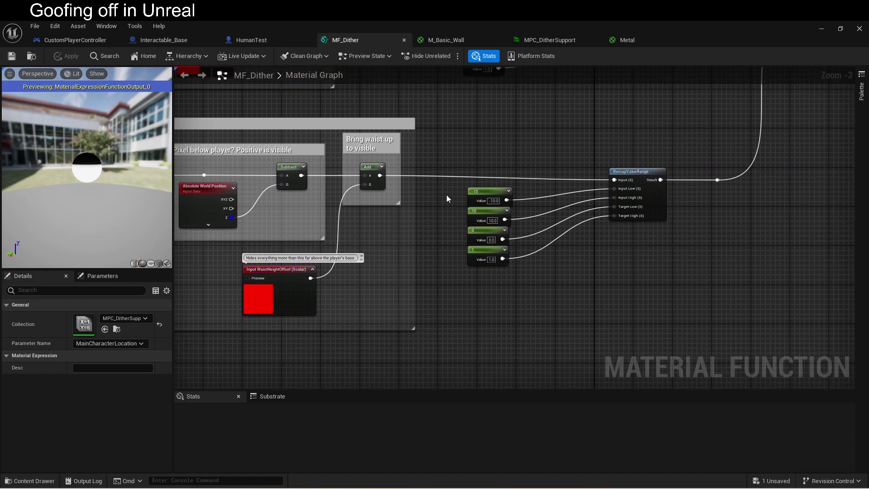
left_click_drag(453, 176, 522, 224)
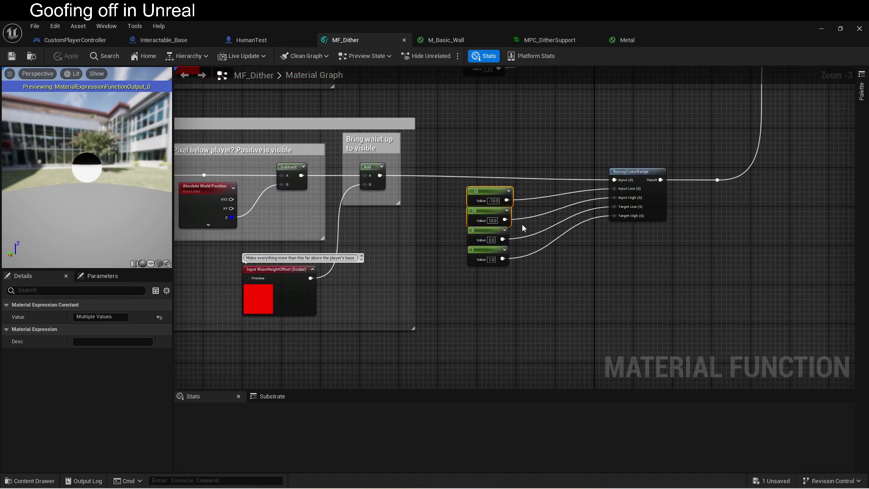
left_click_drag(442, 235, 509, 269)
left_click_drag(448, 184, 517, 223)
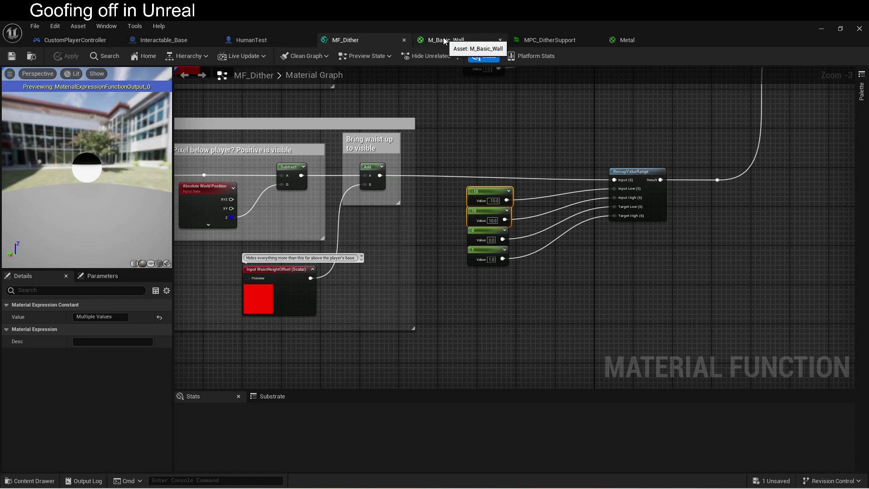
left_click(493, 42)
left_click(436, 294)
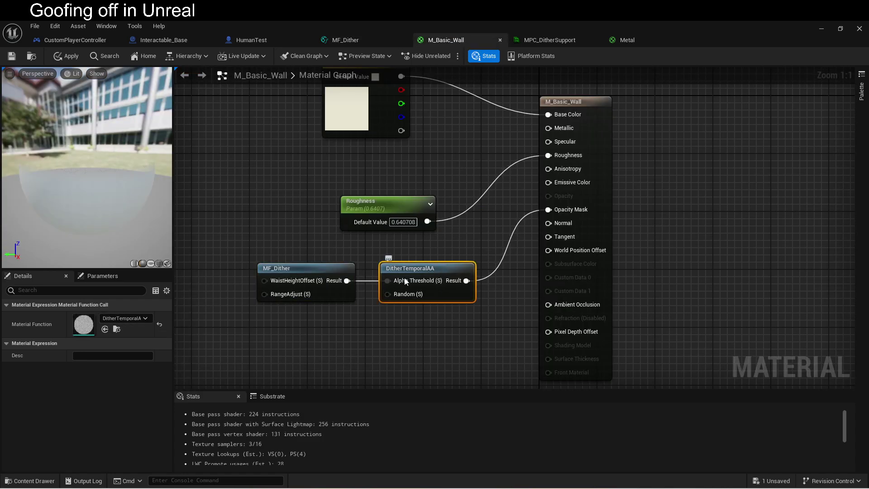
mouse_move(395, 296)
left_click(362, 40)
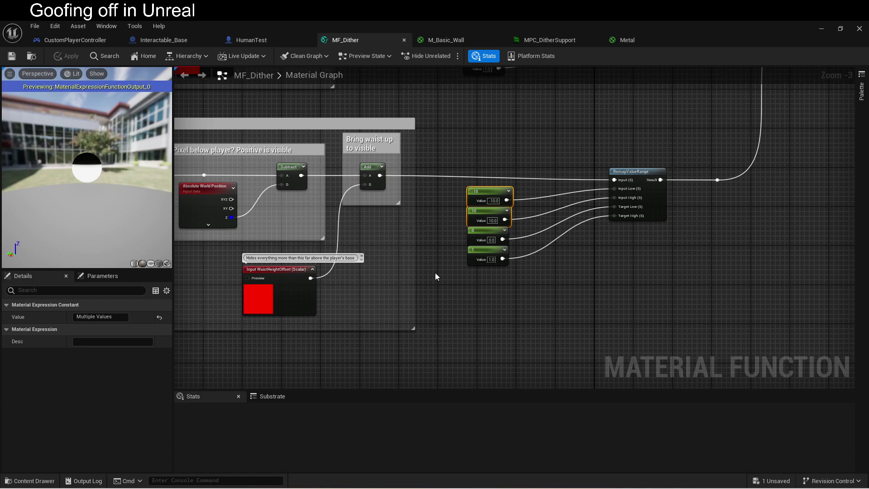
scroll(436, 273, "down", 3)
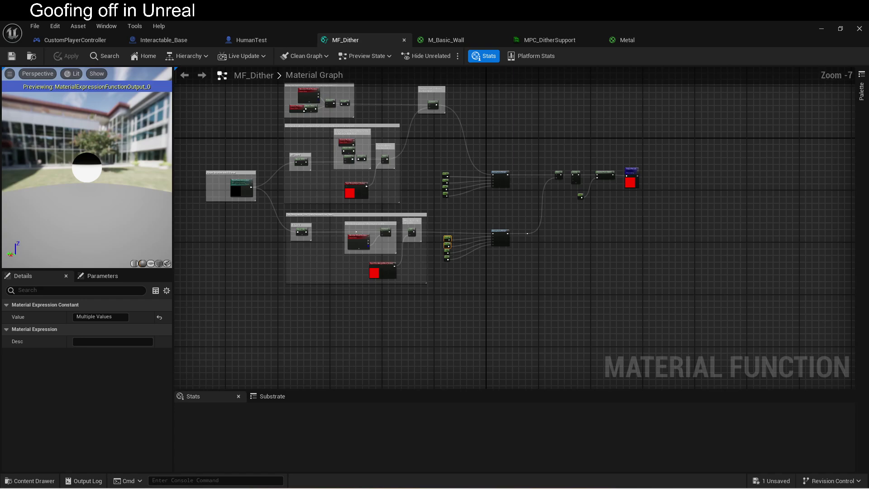
right_click_drag(430, 260, 426, 279)
scroll(426, 279, "up", 4)
scroll(325, 244, "down", 2)
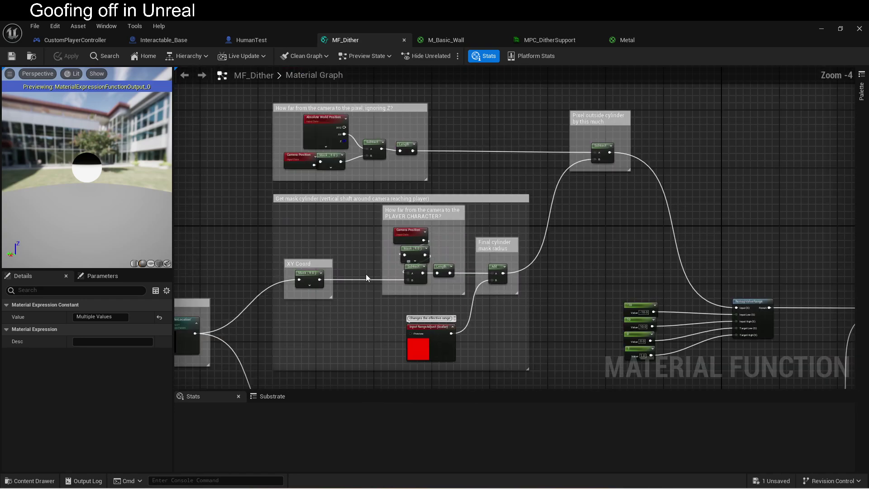
scroll(317, 238, "up", 1)
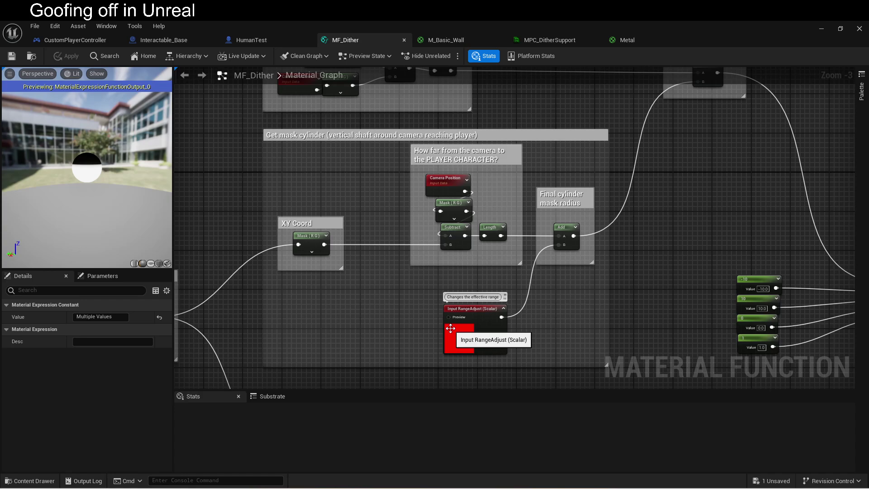
right_click_drag(506, 159, 444, 294)
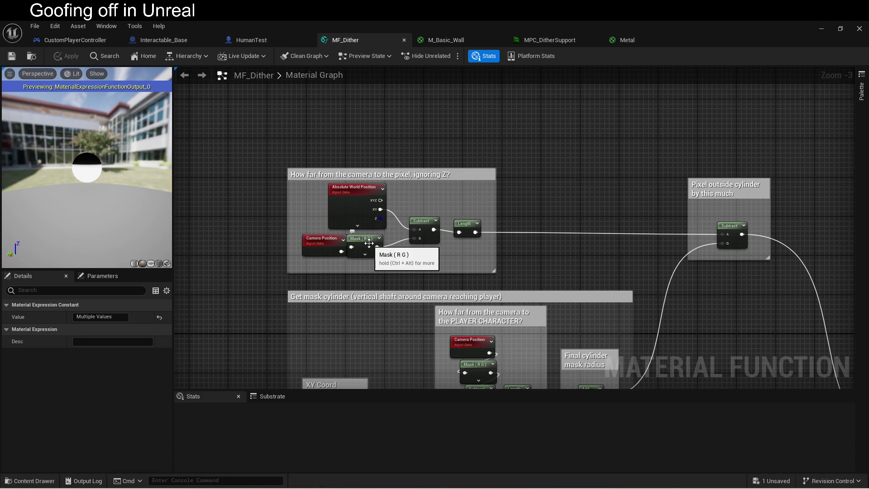
scroll(369, 244, "down", 1)
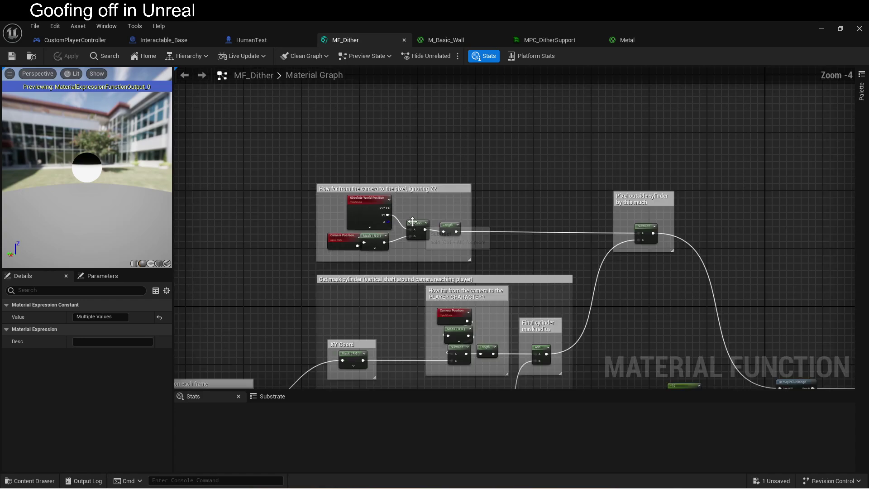
right_click_drag(551, 221, 381, 174)
scroll(381, 175, "up", 1)
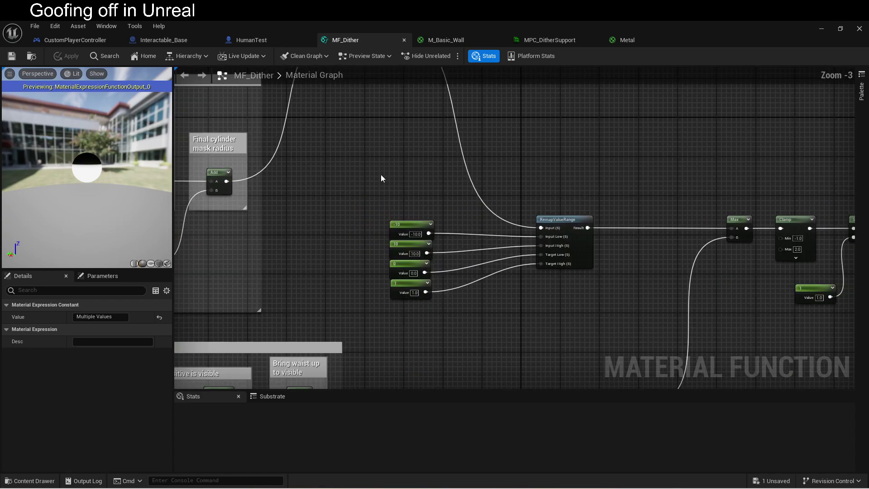
left_click_drag(383, 172, 611, 311)
right_click_drag(439, 177, 434, 261)
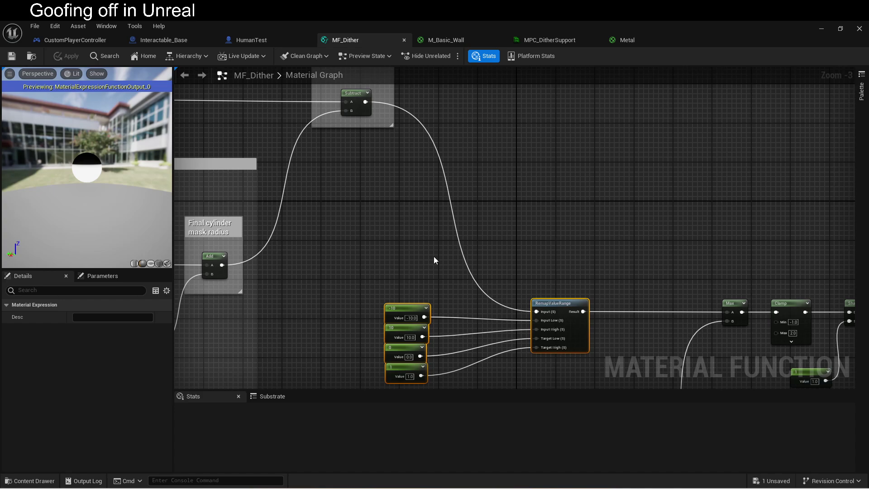
right_click_drag(582, 351, 455, 258)
left_click_drag(574, 194, 625, 238)
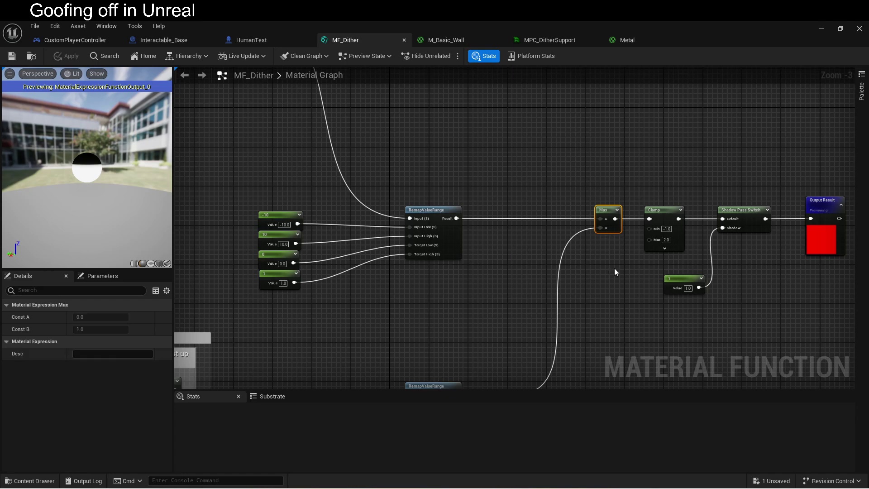
right_click_drag(615, 268, 609, 239)
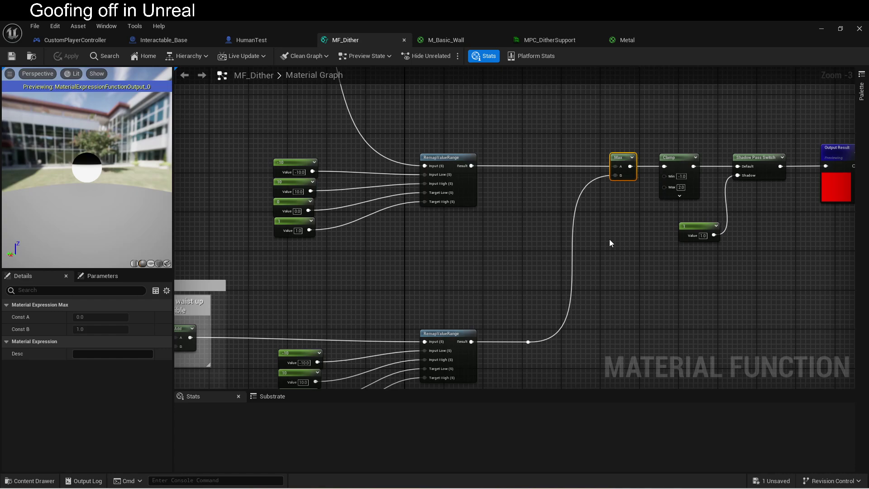
left_click_drag(238, 305, 497, 337)
right_click_drag(396, 235, 559, 416)
left_click_drag(334, 98, 582, 300)
mouse_move(414, 259)
right_mouse_down()
mouse_move(477, 253)
mouse_move(428, 263)
right_mouse_up()
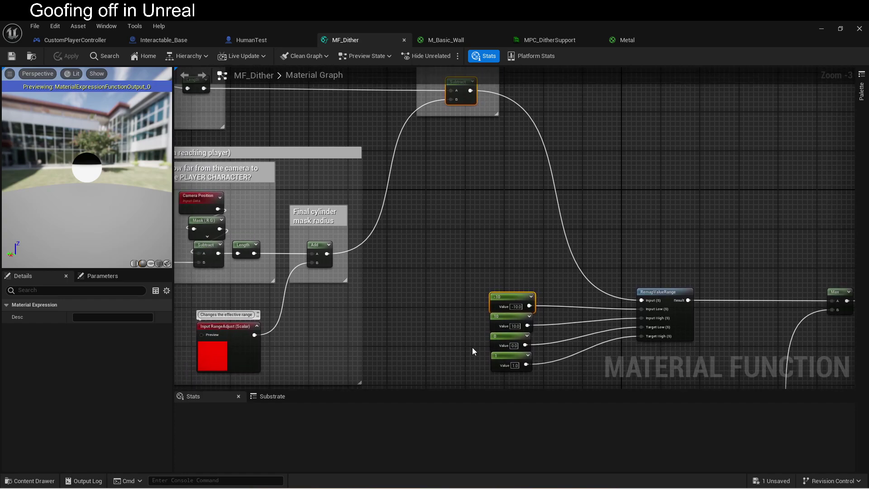
right_click_drag(472, 347, 354, 145)
left_click_drag(369, 265, 634, 363)
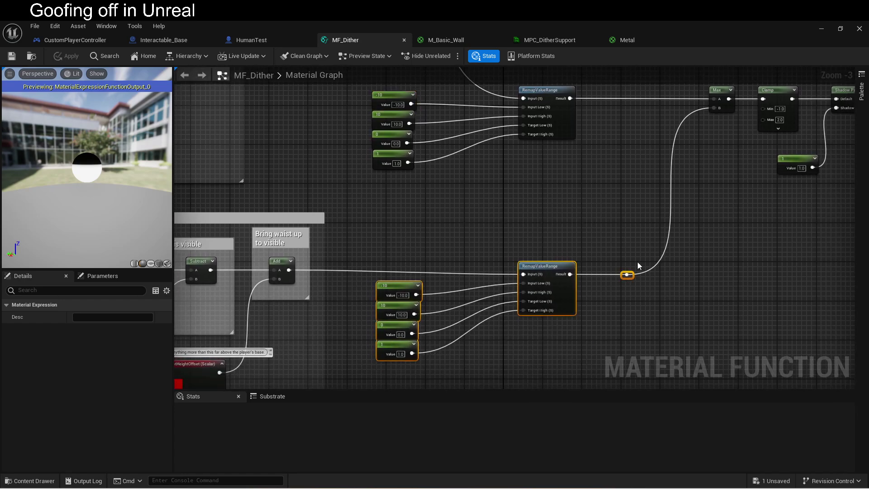
right_click_drag(639, 220, 433, 324)
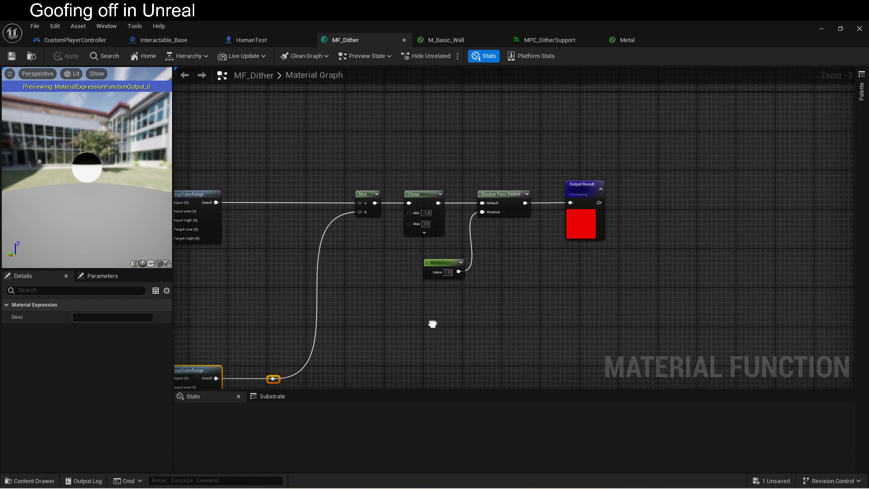
left_click(418, 194)
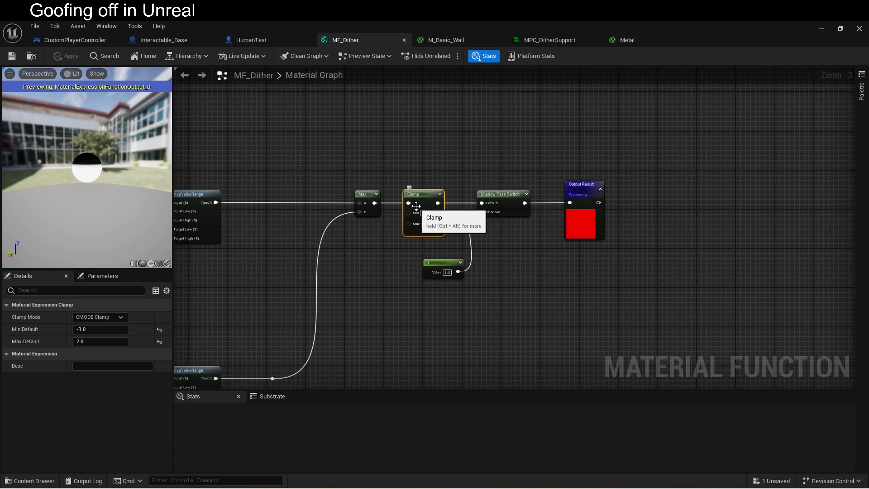
left_click(446, 40)
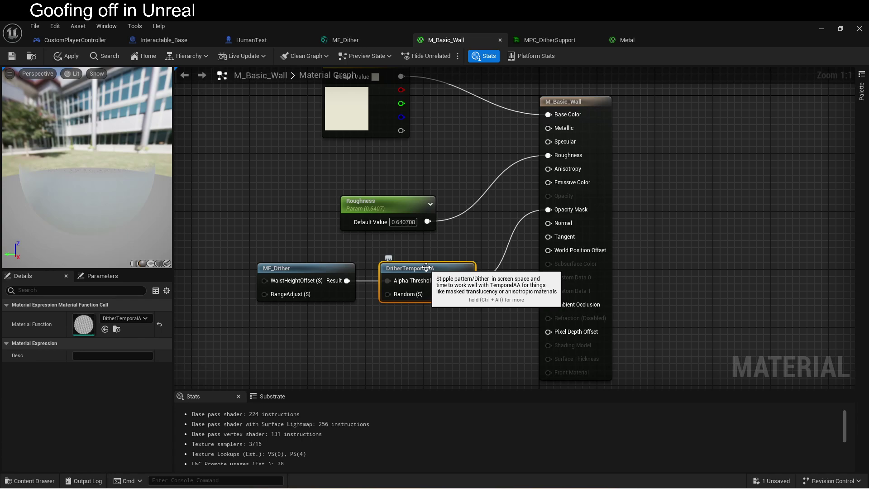
left_click(364, 40)
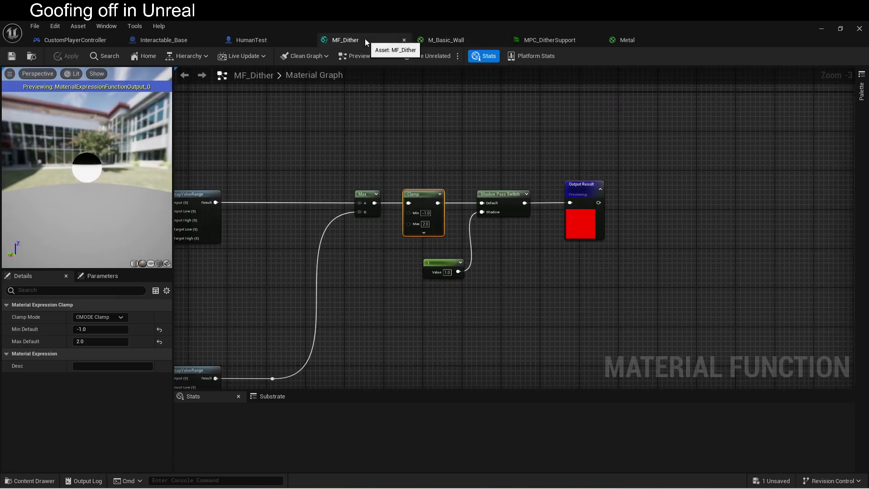
Reposition the Constant 1 node feeding Shadow Pass Switch, then return to ThirdPersonMap
left_click_drag(470, 170, 542, 242)
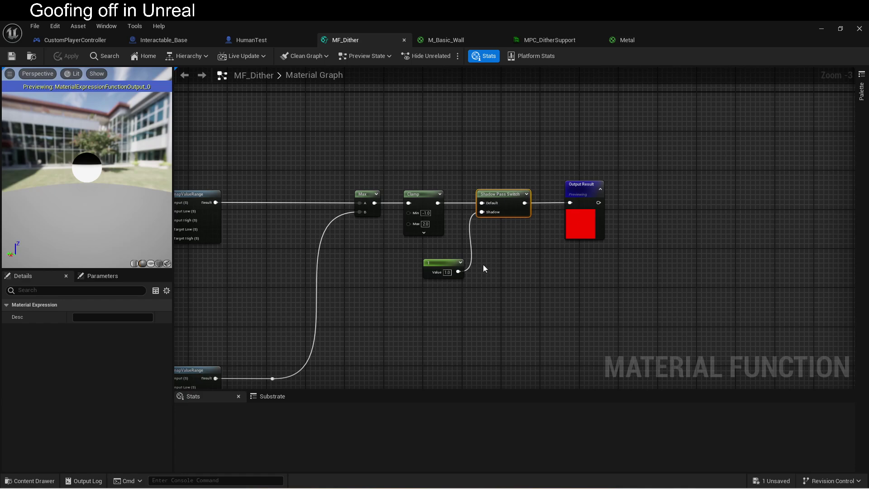
left_click_drag(451, 263, 430, 272)
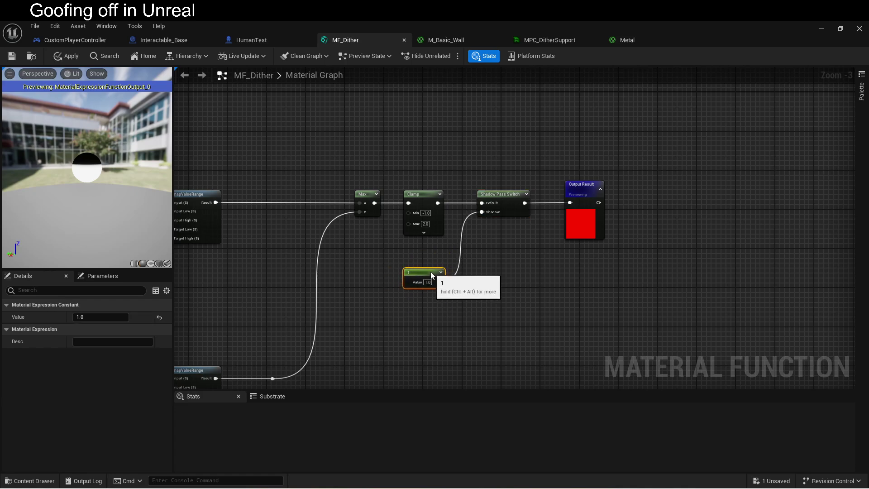
left_click(563, 301)
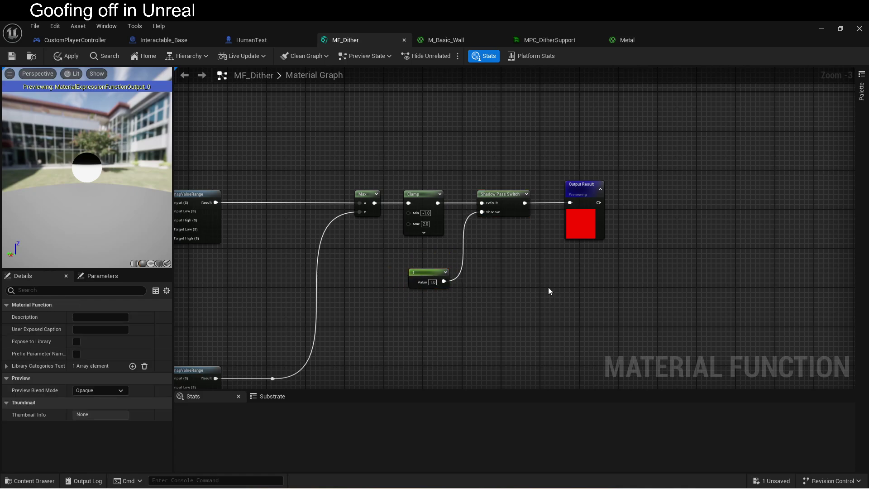
left_click(821, 29)
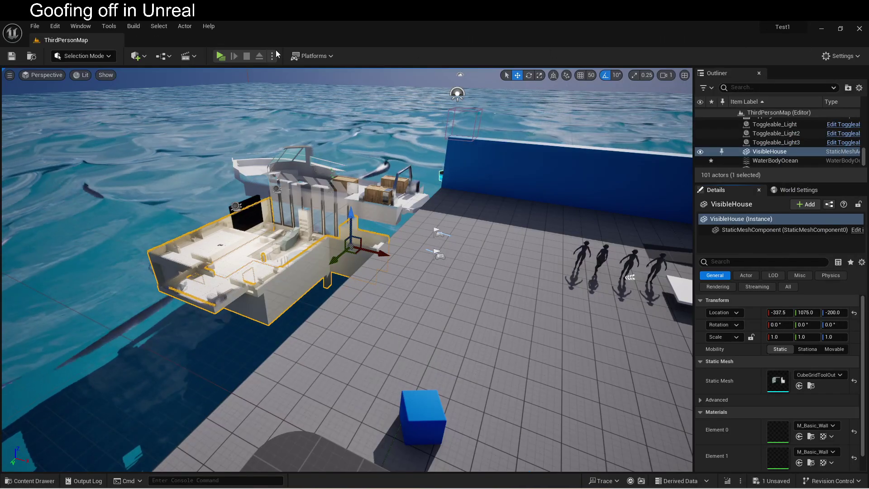
Play with two clients and walk the character through the apartment to check the dither cutaway
key("alt+p")
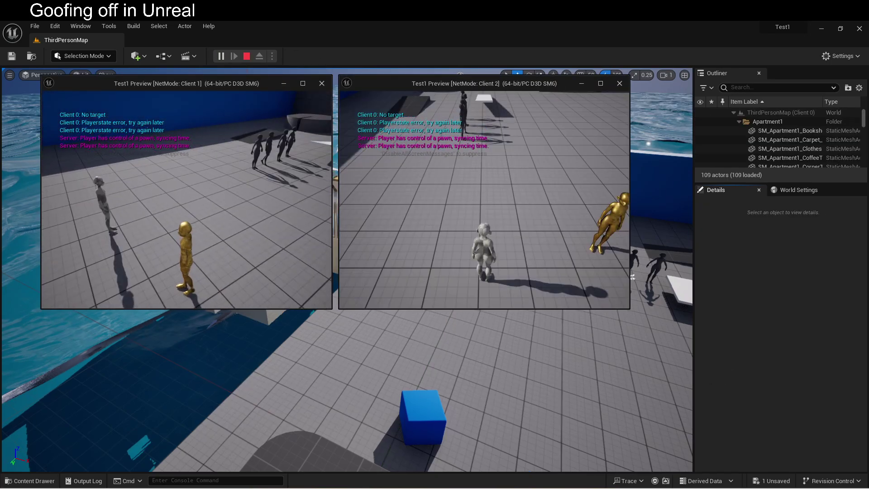
key("w")
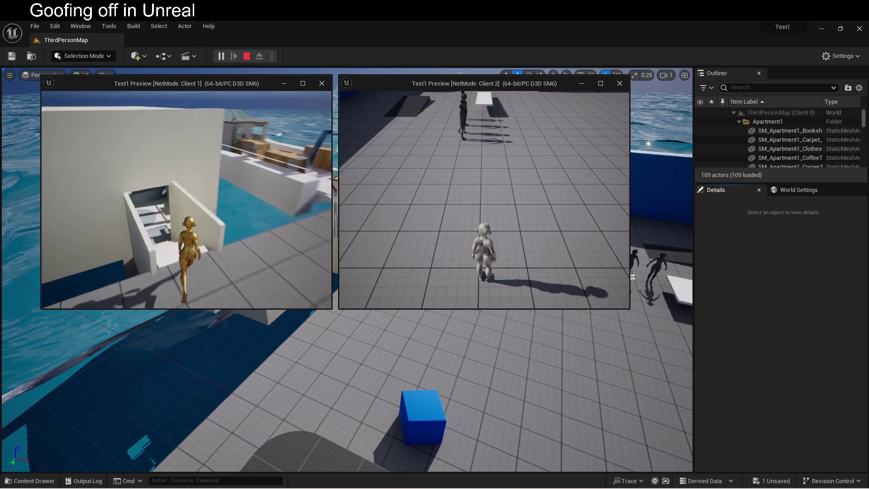
key("w")
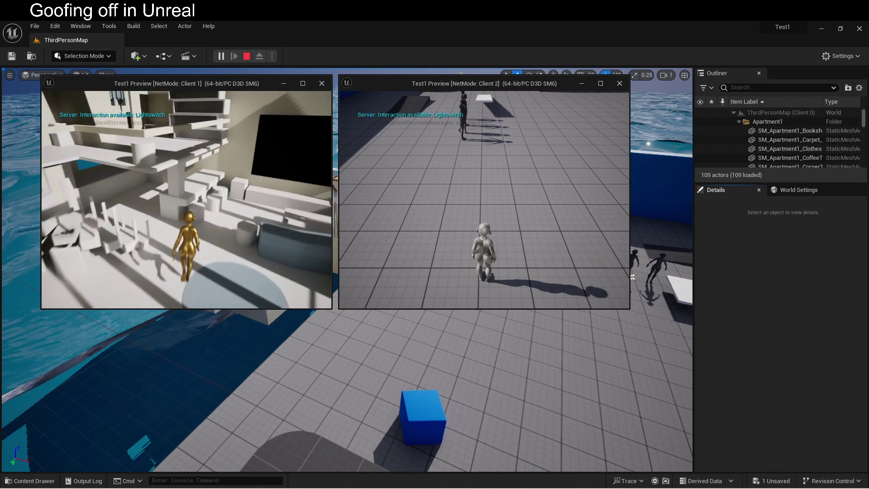
key("w")
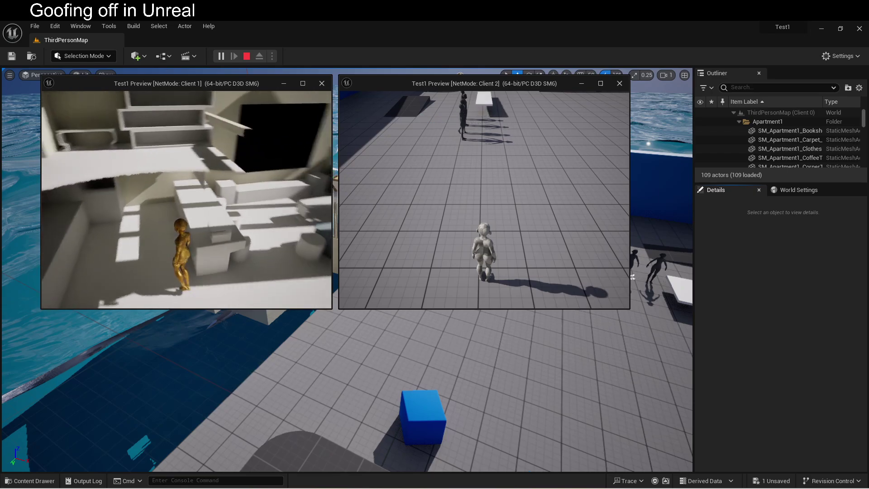
scroll(186, 199, "down", 5)
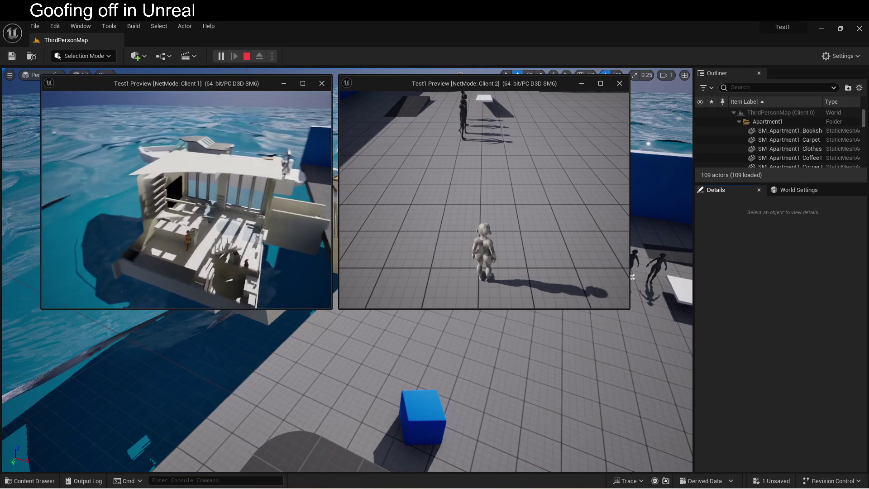
scroll(186, 199, "up", 3)
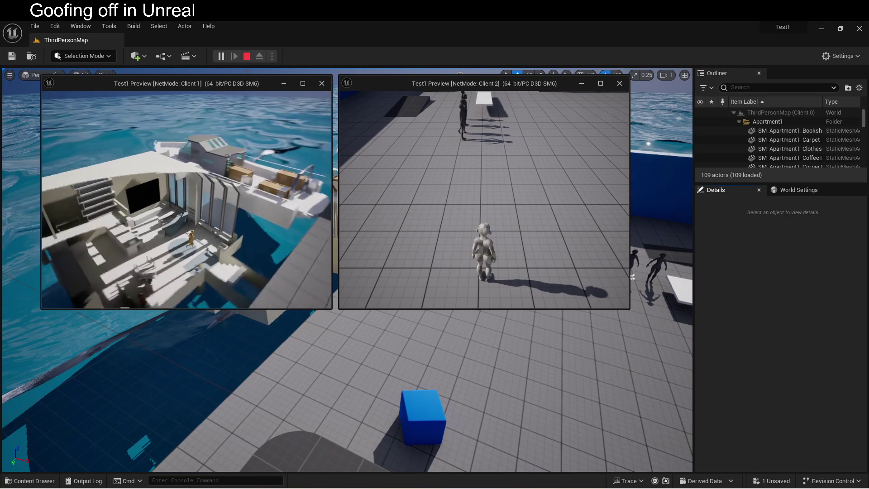
key("w")
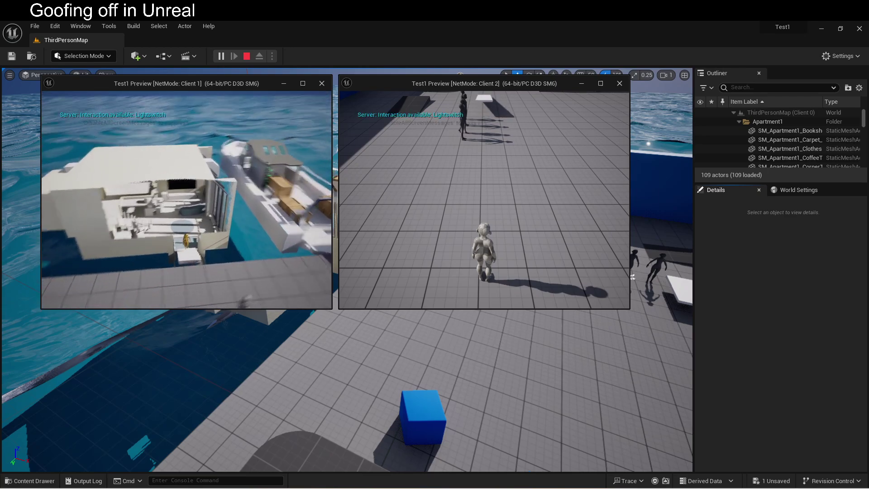